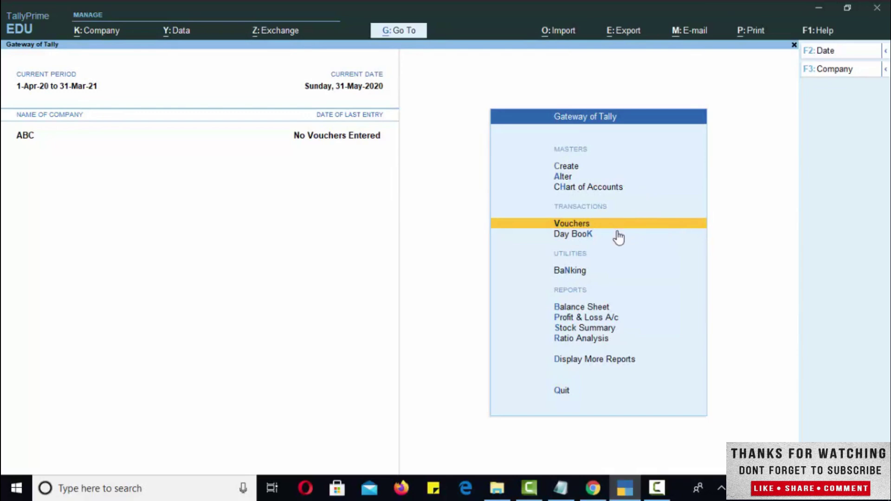
# - Open voucher creation and view the Journal, Payment and Receipt voucher forms, ending on Payment
pyautogui.press('Return')
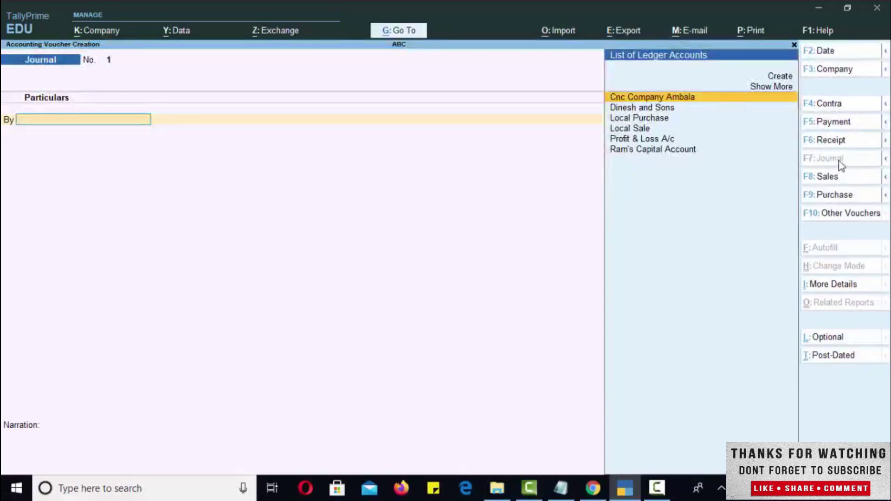
pyautogui.click(828, 123)
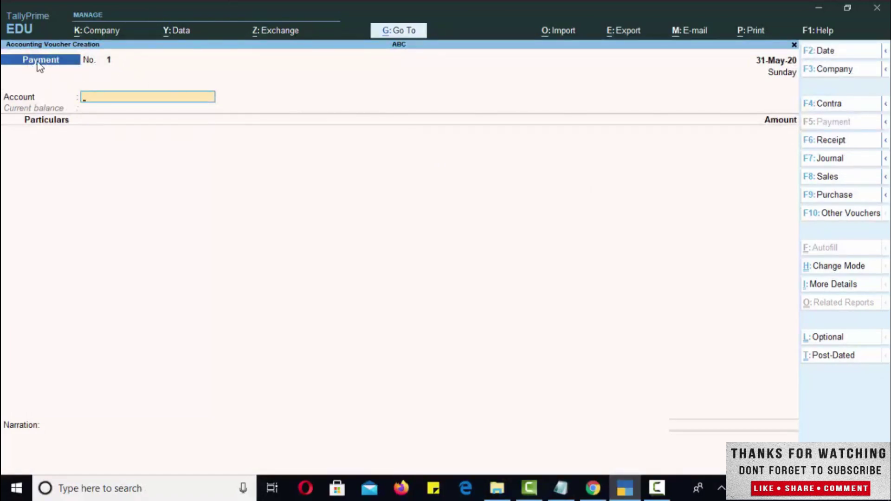
pyautogui.click(831, 144)
pyautogui.click(830, 122)
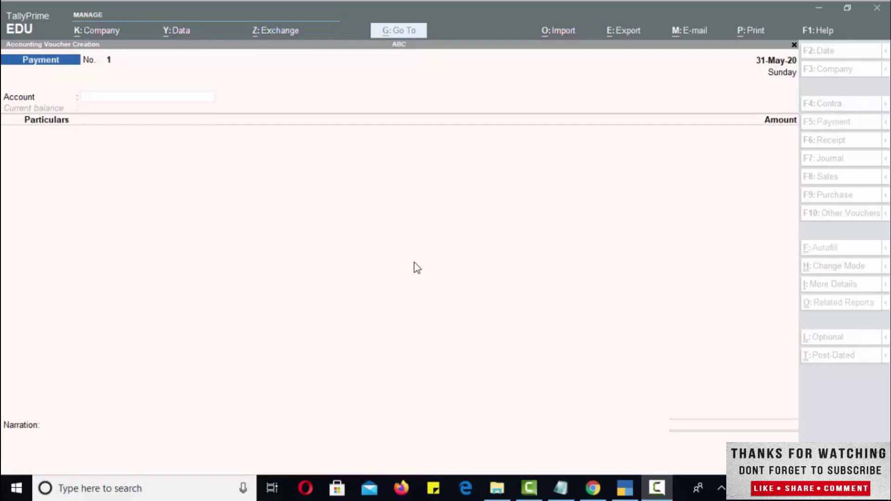
# - Open the Payment voucher's date for changing and leave it without entering a date
pyautogui.click(757, 65)
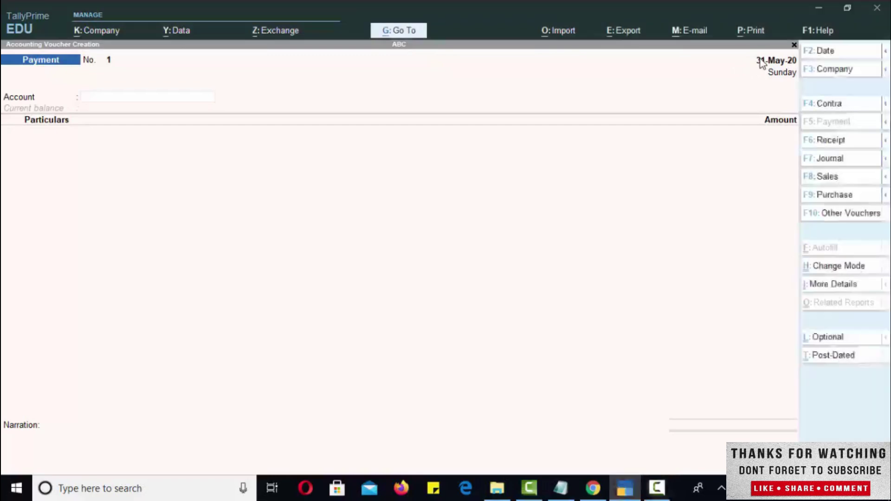
pyautogui.click(822, 56)
pyautogui.press('BackSpace')
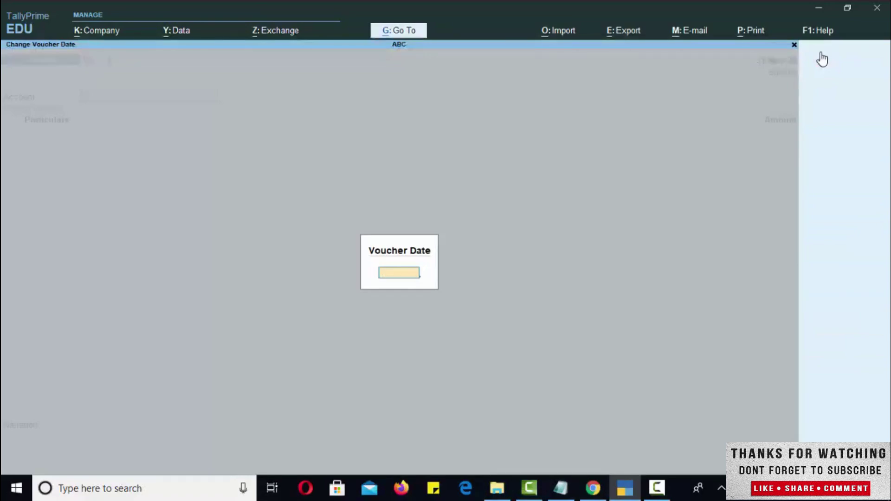
pyautogui.press('Escape')
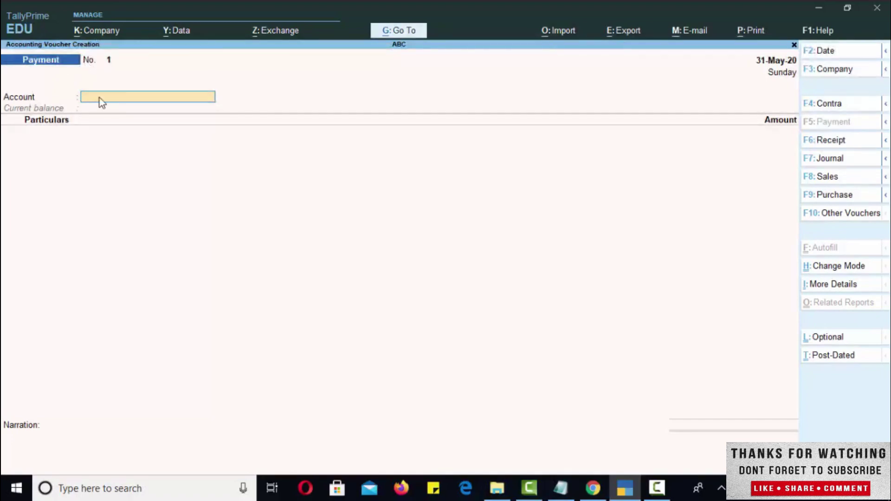
# - Try Cash as the Payment voucher's account and quit the voucher without saving
pyautogui.press('Return')
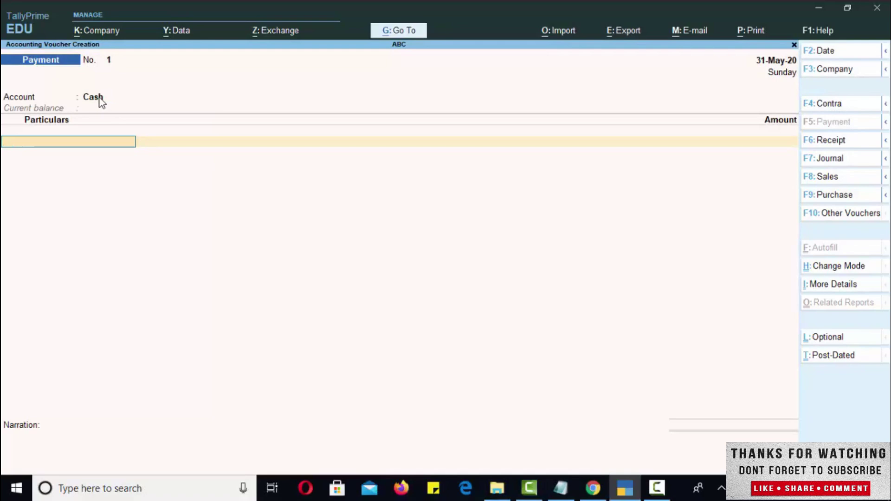
pyautogui.click(100, 99)
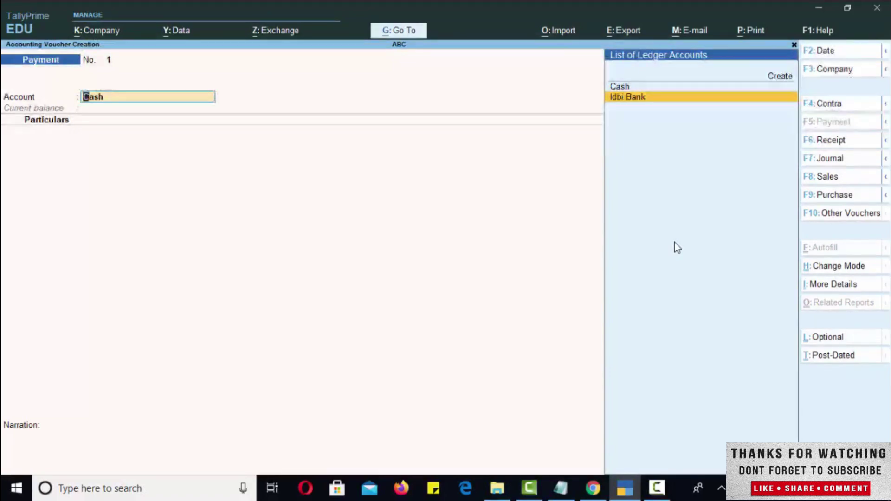
pyautogui.press('Escape')
pyautogui.press('Return')
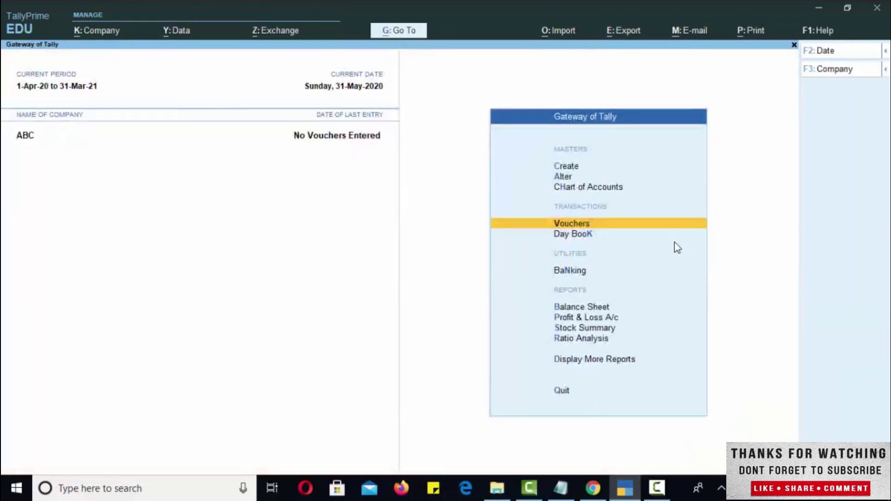
# - Reopen voucher creation to view the Contra voucher form and quit back to the Gateway of Tally
pyautogui.click(582, 225)
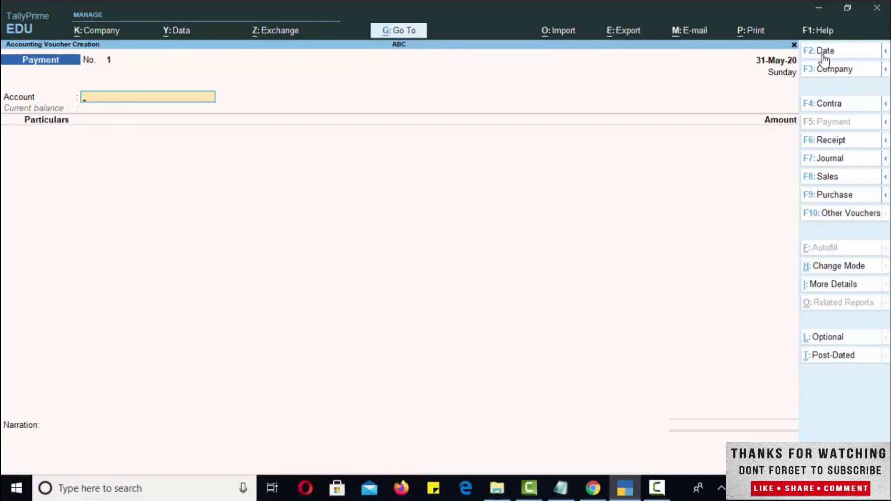
pyautogui.click(835, 107)
pyautogui.press('Escape')
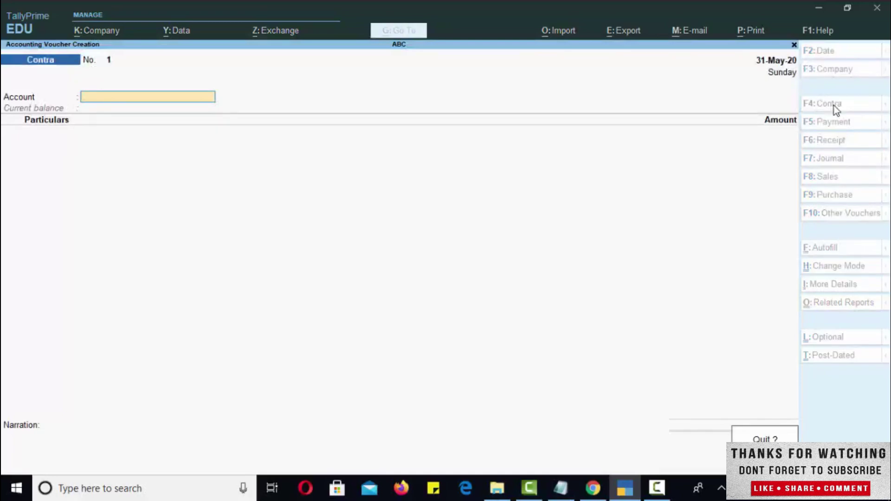
pyautogui.press('Return')
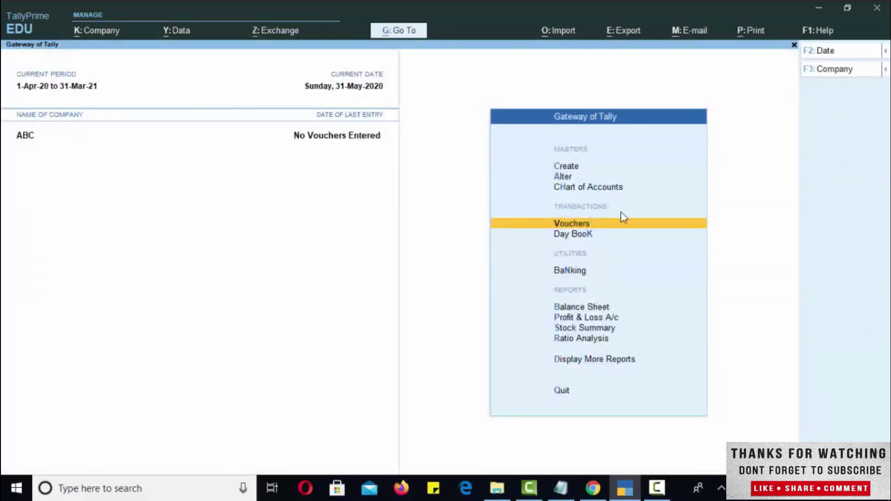
# - Open voucher creation, look through the Contra, Journal and Sales forms, and switch to a Payment voucher
pyautogui.click(565, 225)
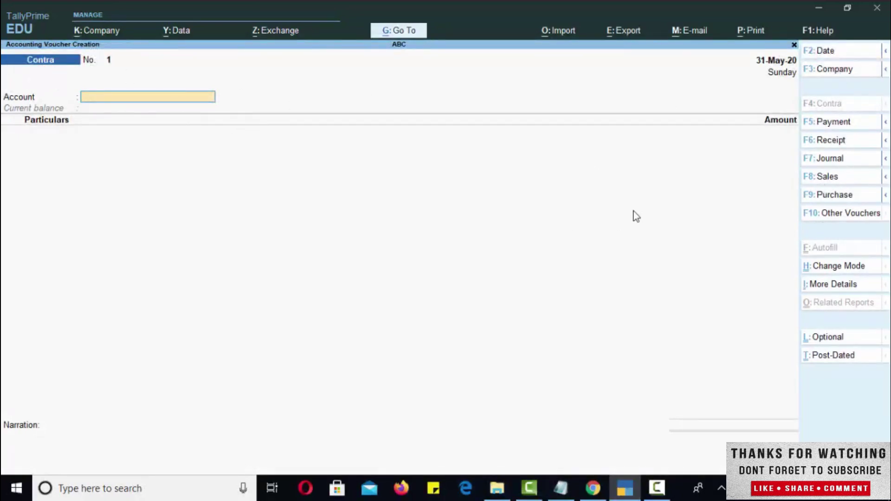
pyautogui.click(821, 129)
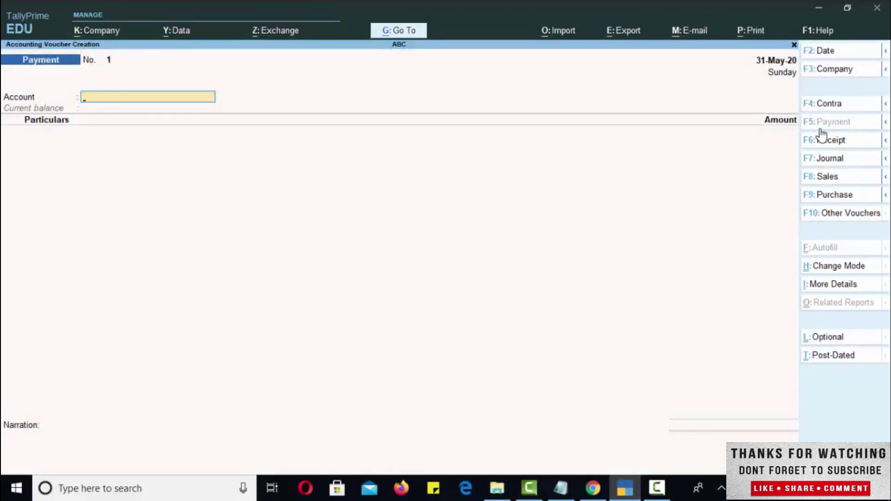
pyautogui.press('F4')
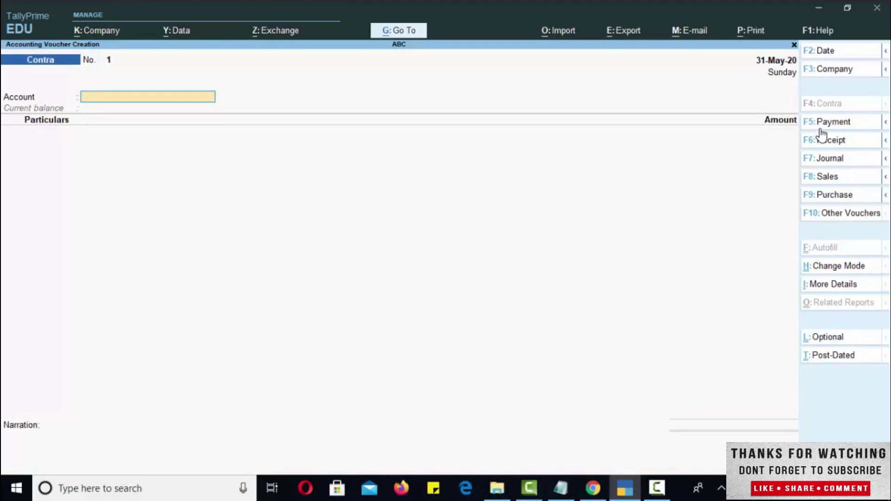
pyautogui.press('F7')
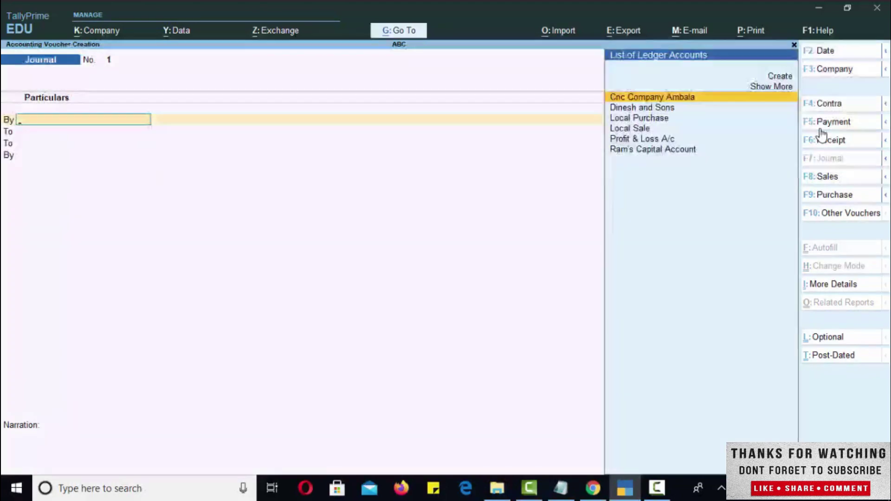
pyautogui.press('F8')
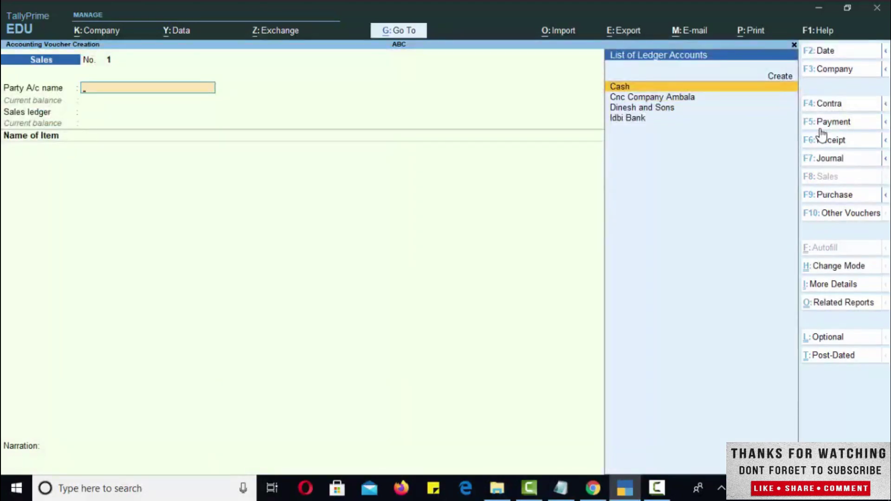
pyautogui.click(824, 126)
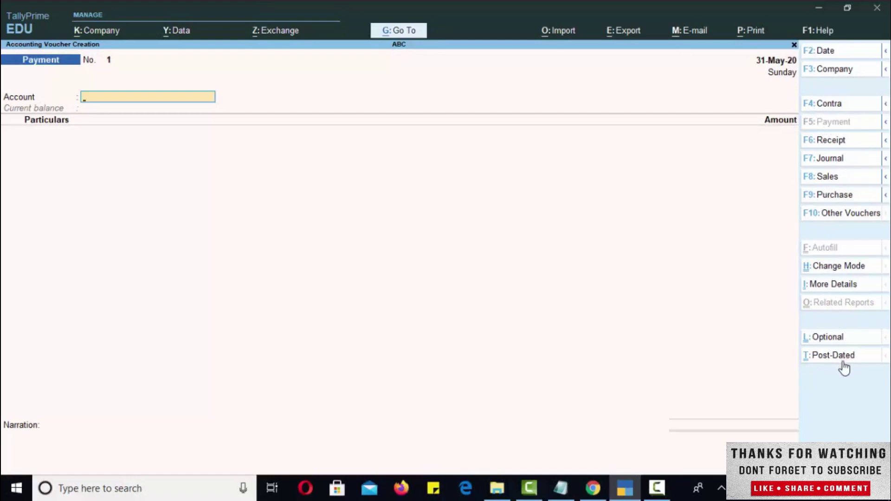
# - View the full list of voucher types and close it, keeping the Payment type
pyautogui.click(858, 216)
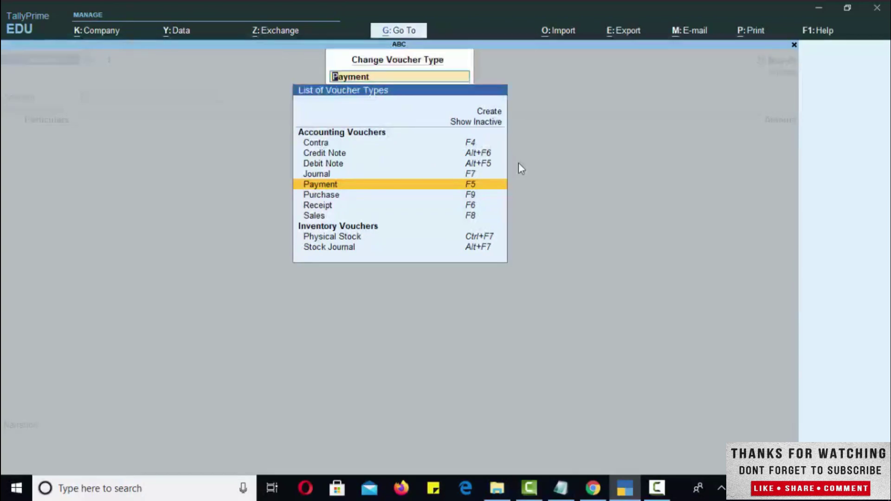
pyautogui.press('BackSpace')
pyautogui.press('Escape')
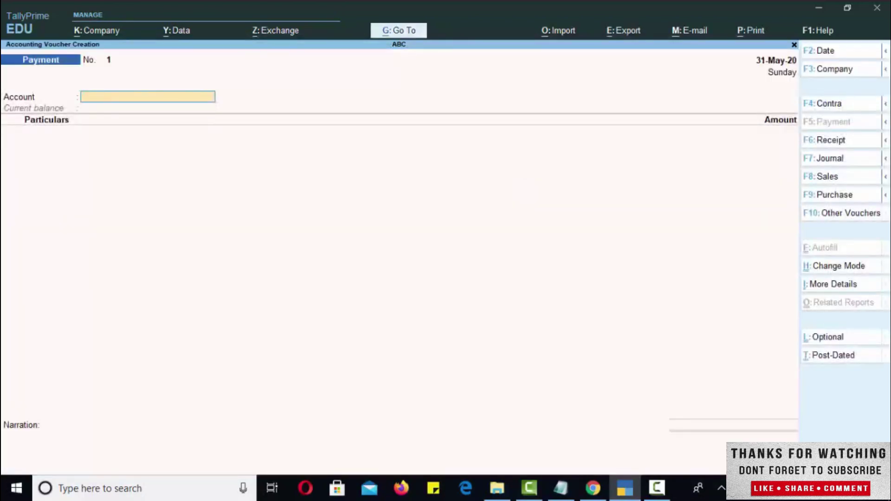
# - Choose Single Entry as the Payment voucher's mode and view the additional details available for the voucher
pyautogui.click(830, 269)
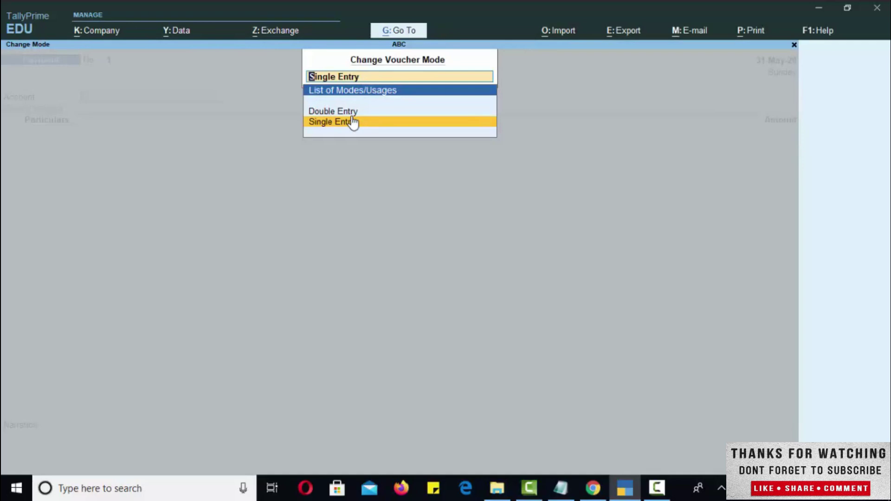
pyautogui.click(353, 122)
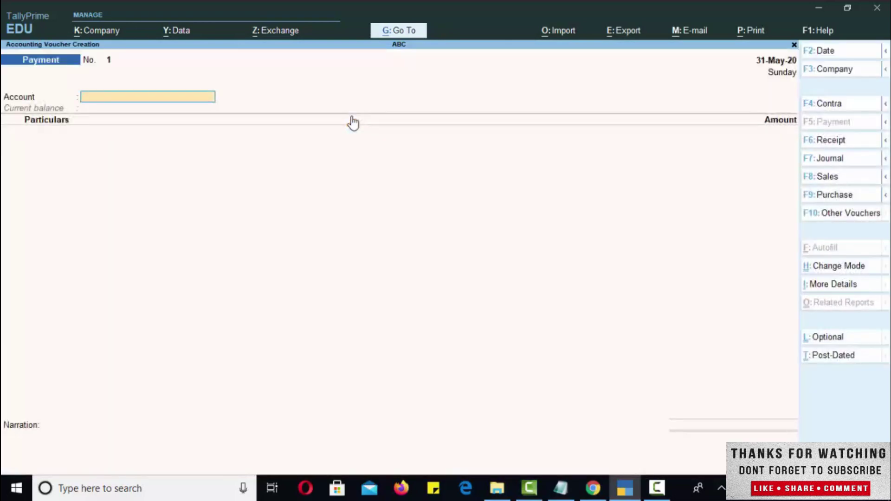
pyautogui.click(828, 291)
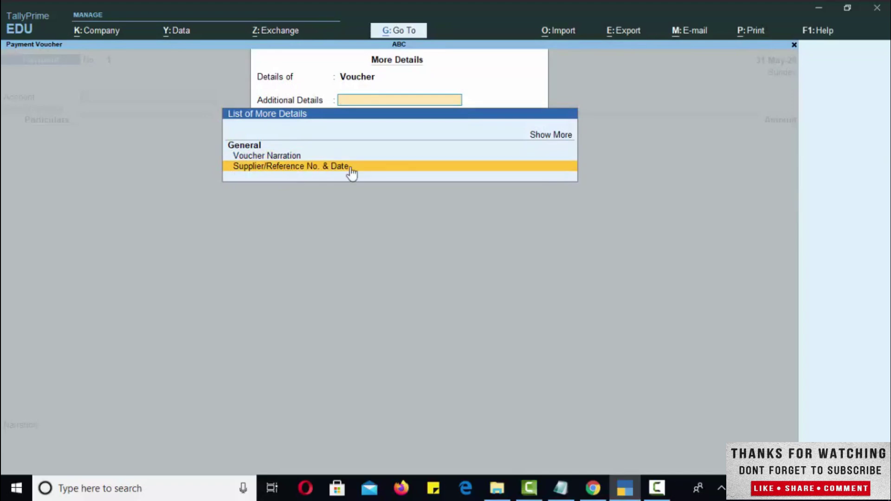
pyautogui.press('Escape')
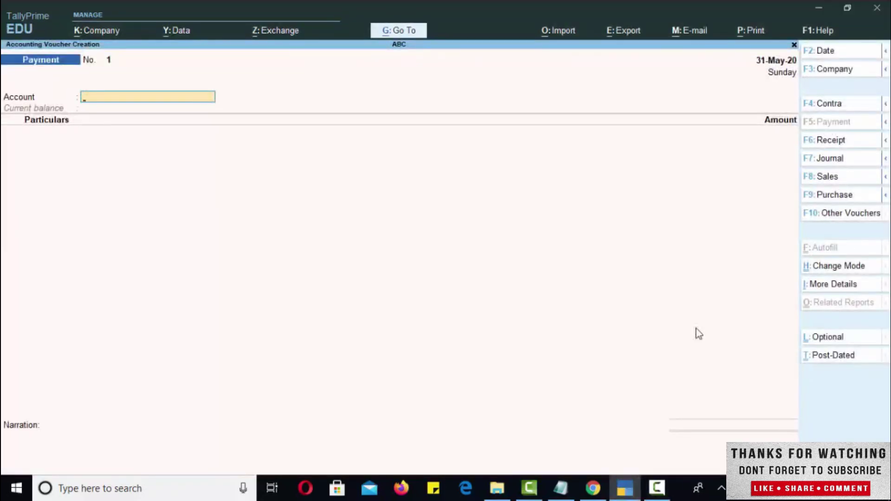
# - Try marking the Payment voucher as Optional and as Post-Dated, restoring its regular, current status each time
pyautogui.click(839, 343)
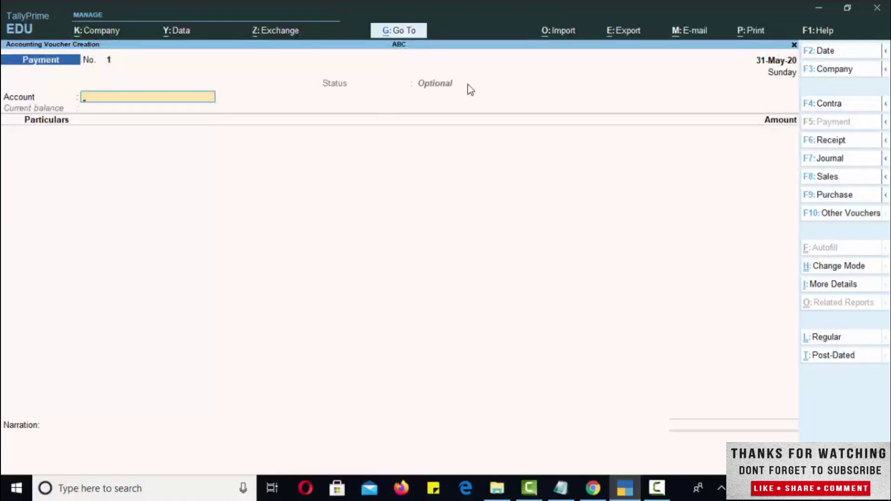
pyautogui.click(824, 338)
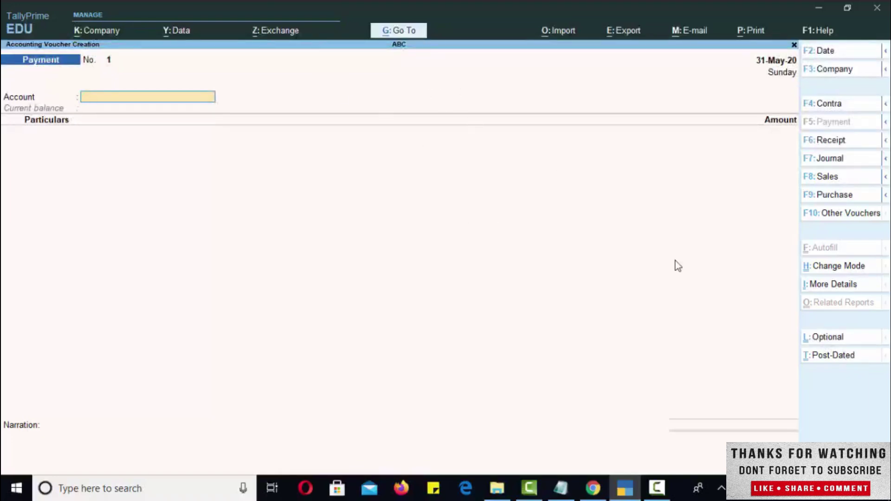
pyautogui.click(835, 356)
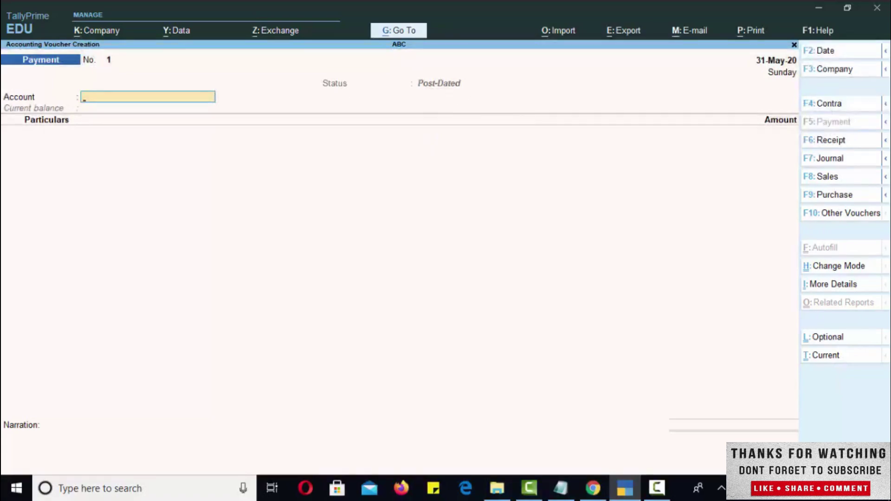
pyautogui.click(823, 360)
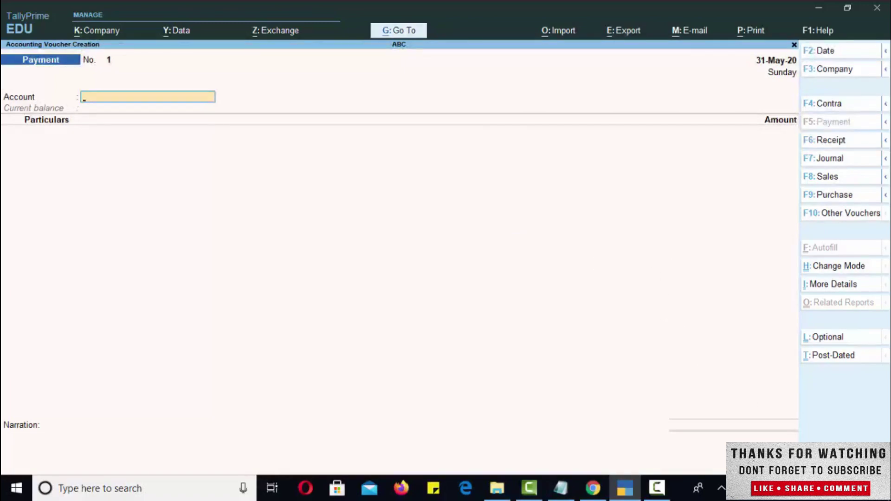
# - Set "Show more configurations" to Yes in the Payment voucher's configuration
pyautogui.press('F12')
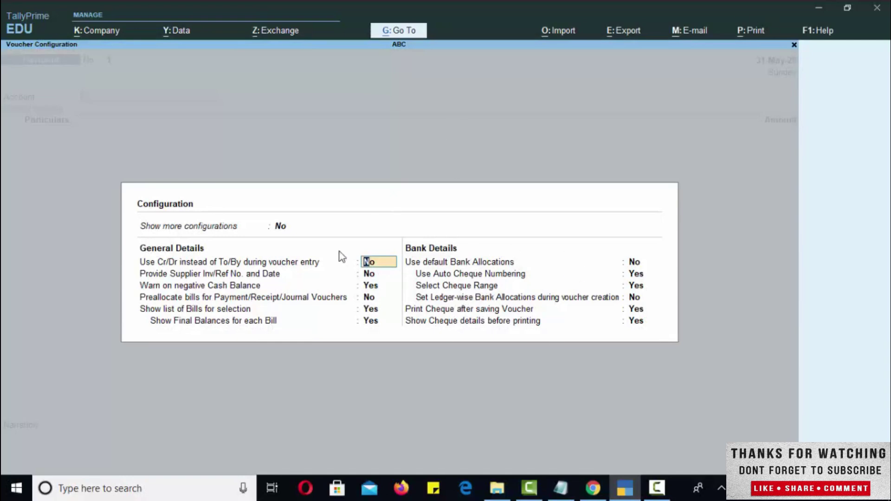
pyautogui.click(280, 227)
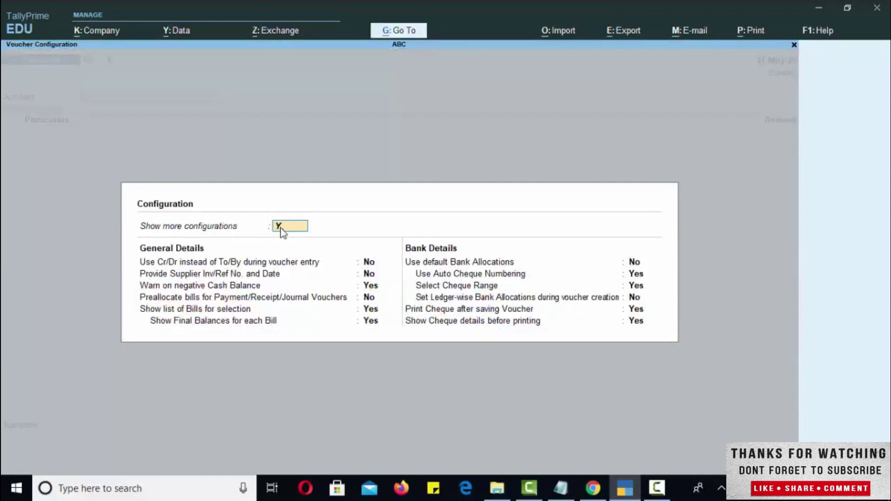
pyautogui.write('y')
pyautogui.press('Return')
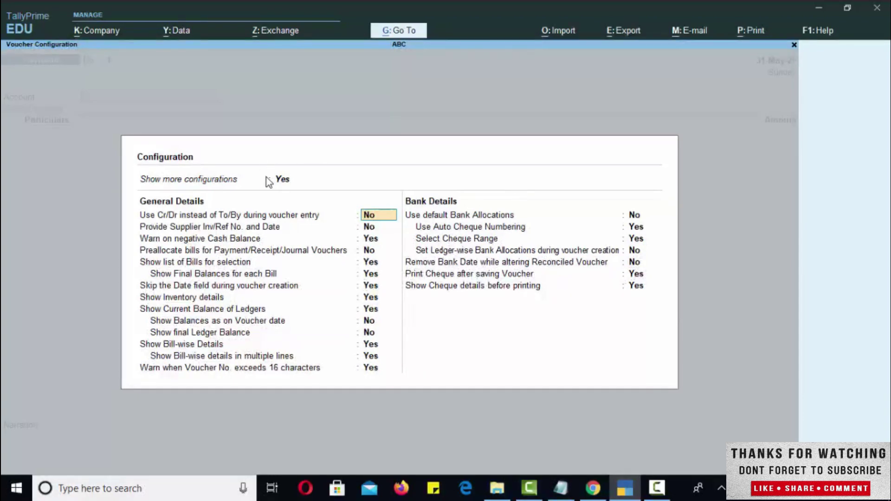
# - Set "Show more configurations" back to No and leave the voucher configuration
pyautogui.click(285, 183)
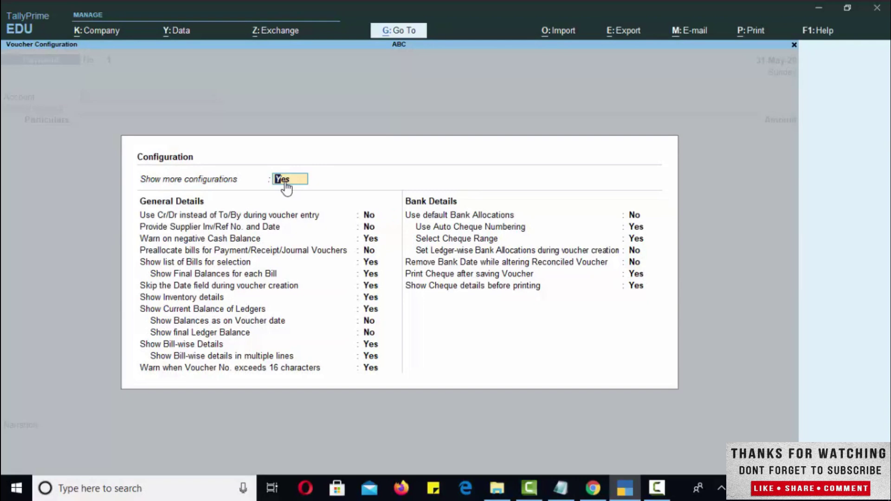
pyautogui.write('NO')
pyautogui.press('Return')
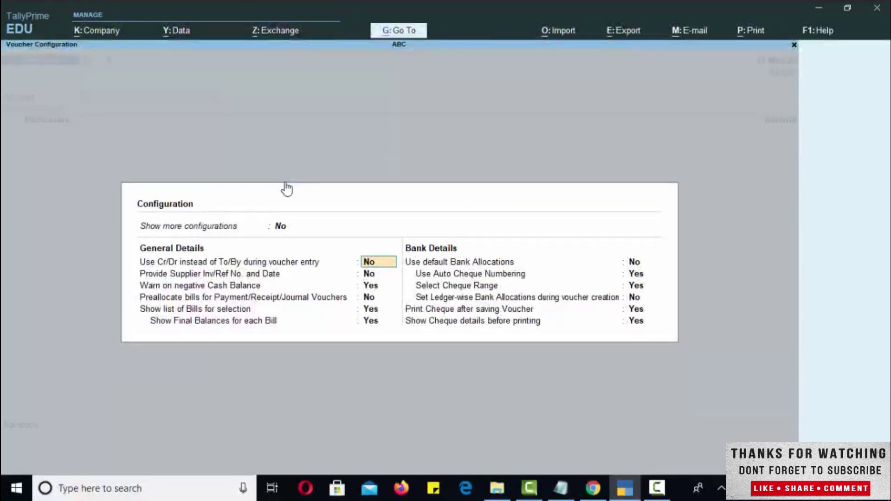
pyautogui.press('BackSpace')
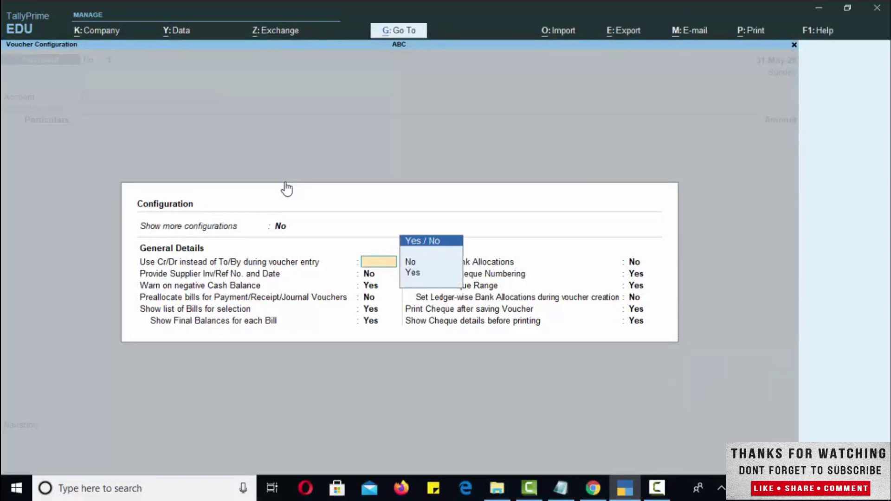
pyautogui.press('Escape')
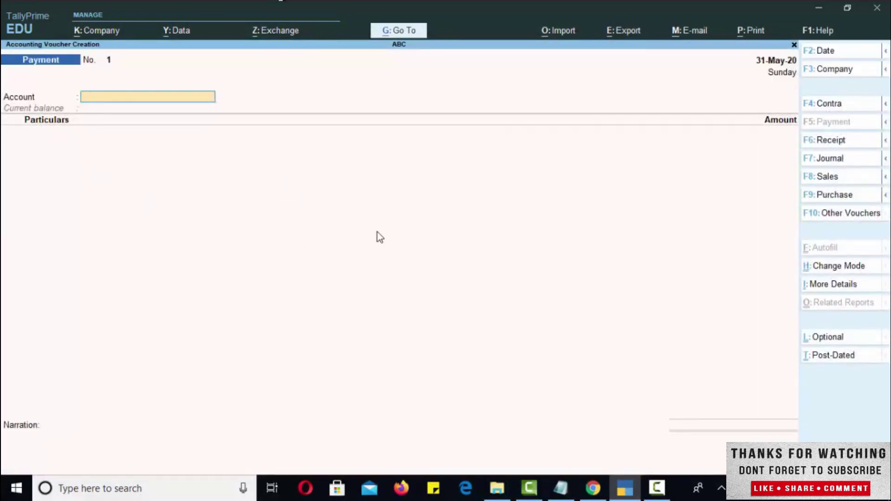